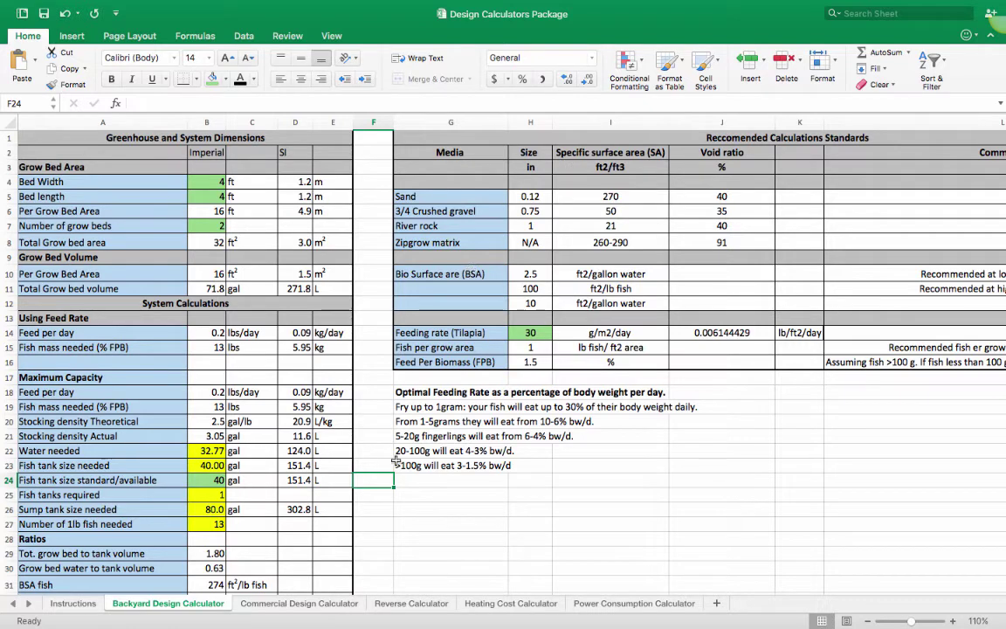
Select cell B22 to reveal the Water needed formula =B19*B20
left_click(214, 452)
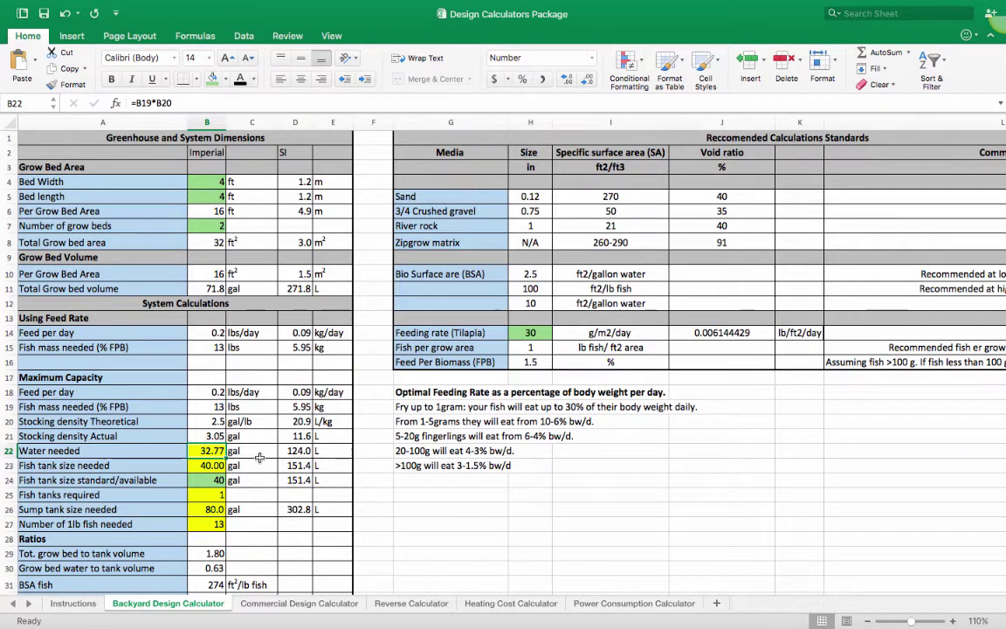
Switch to the Commercial Design Calculator sheet and scroll down to the tank and fish totals
left_click(289, 605)
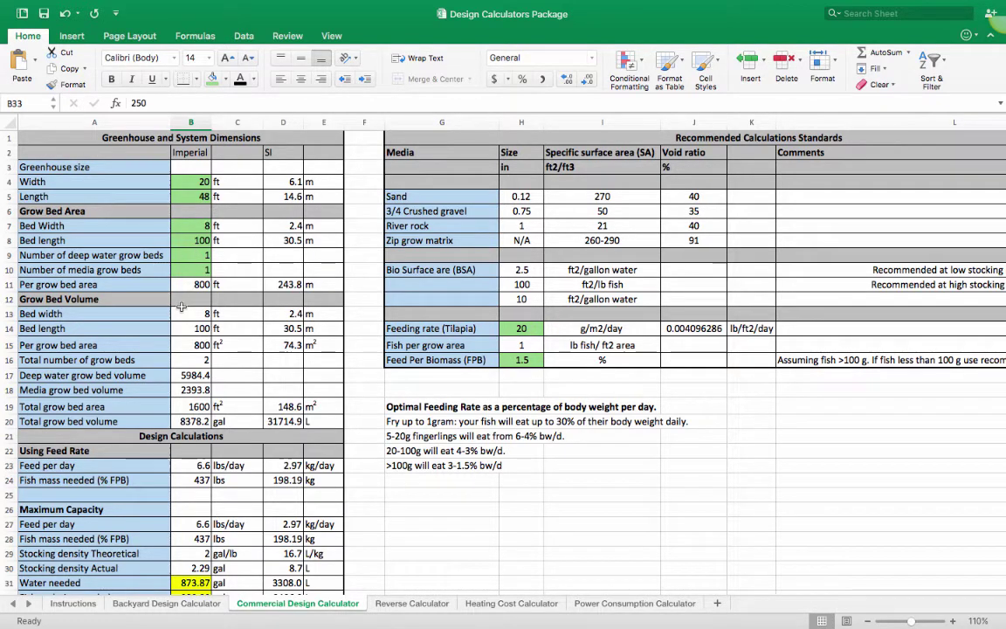
scroll(218, 319, "down", 5)
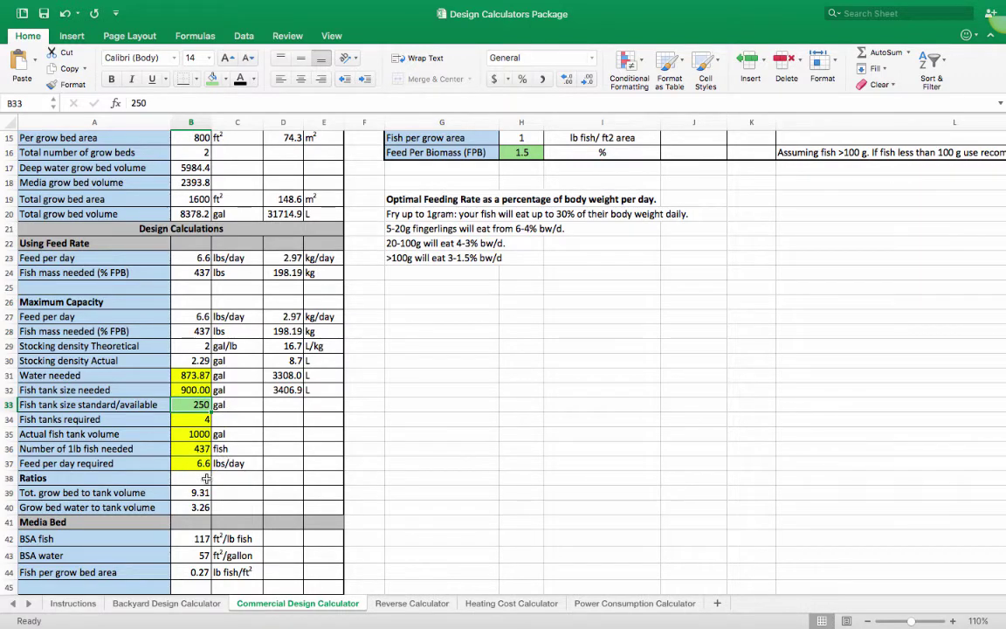
scroll(206, 478, "down", 4)
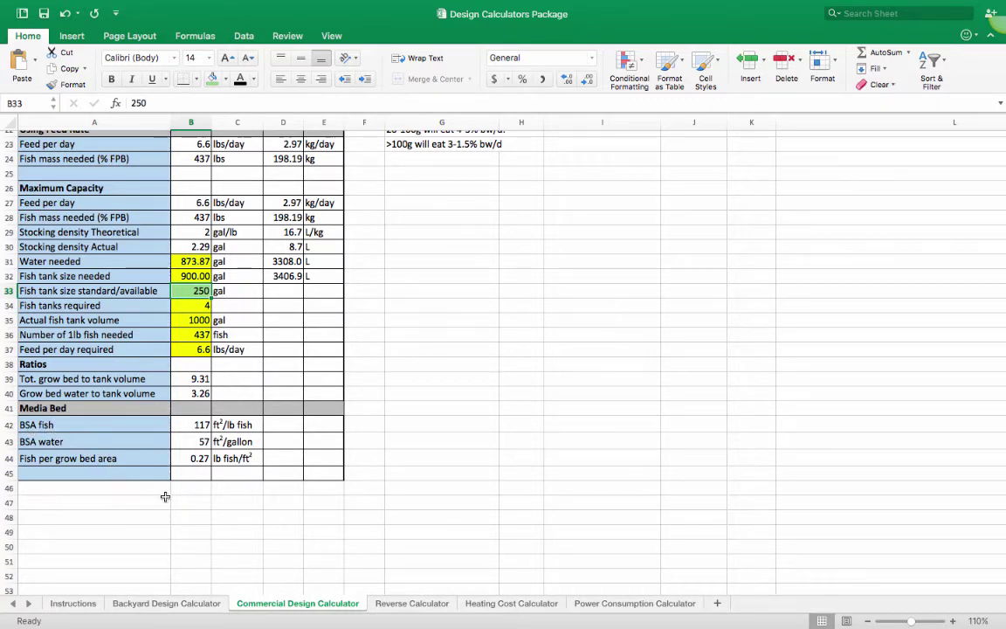
scroll(165, 497, "up", 11)
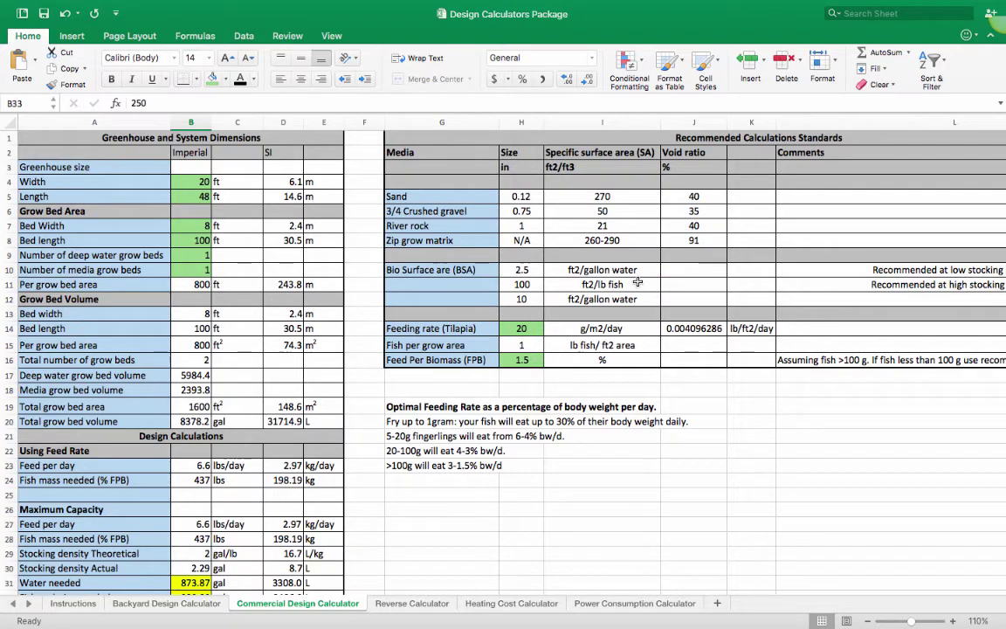
scroll(407, 379, "down", 13)
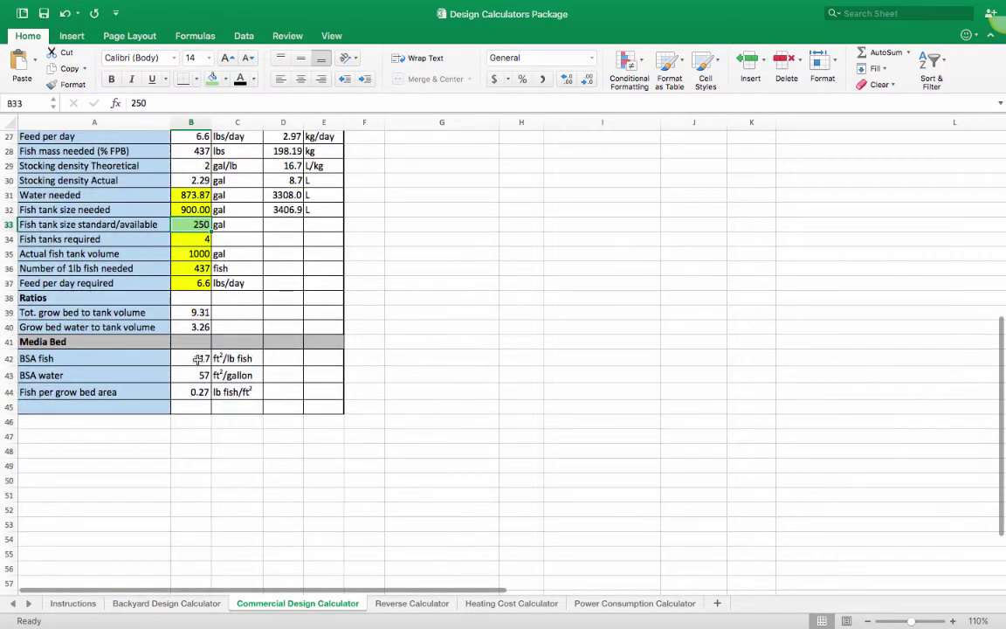
left_click(200, 358)
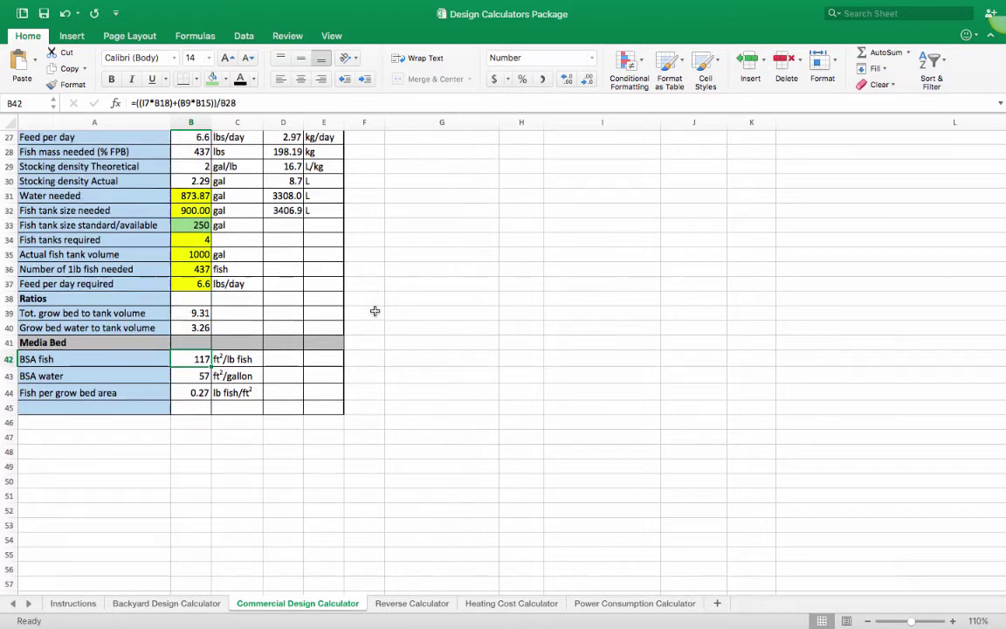
scroll(375, 311, "up", 13)
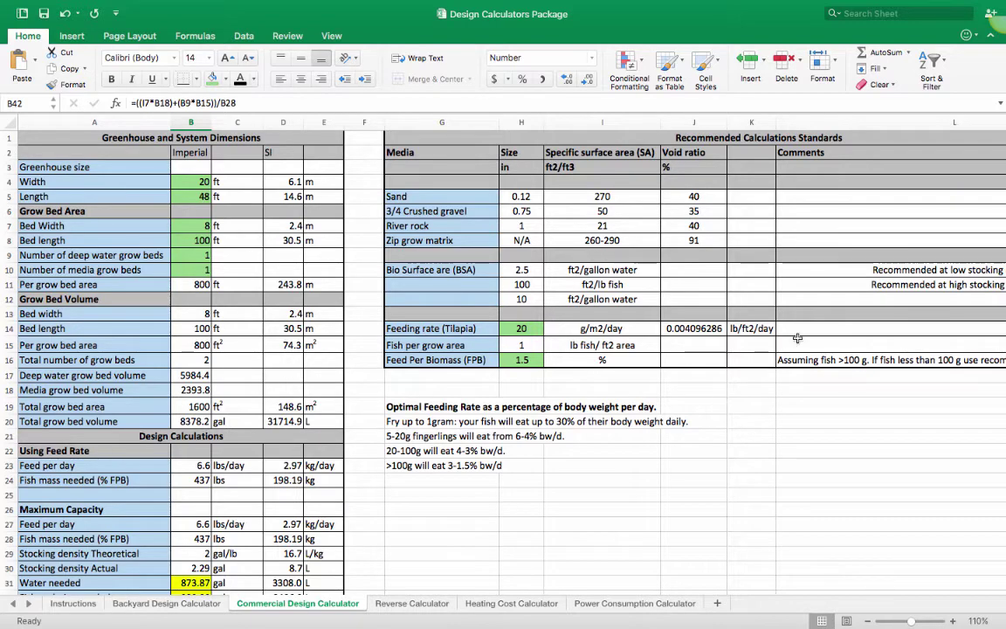
scroll(721, 401, "right", 3)
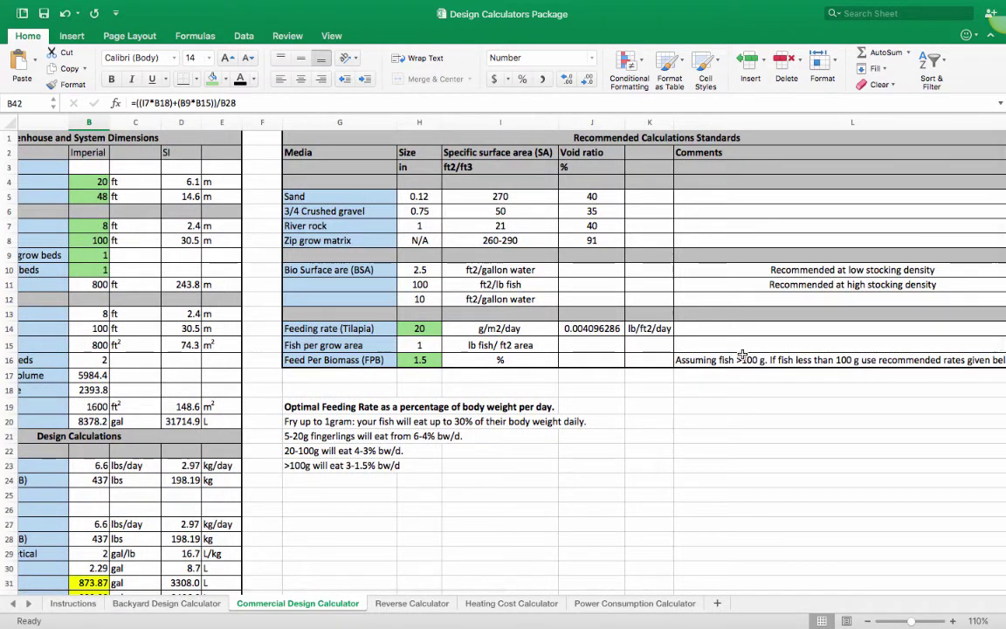
scroll(420, 391, "down", 6)
scroll(420, 390, "left", 3)
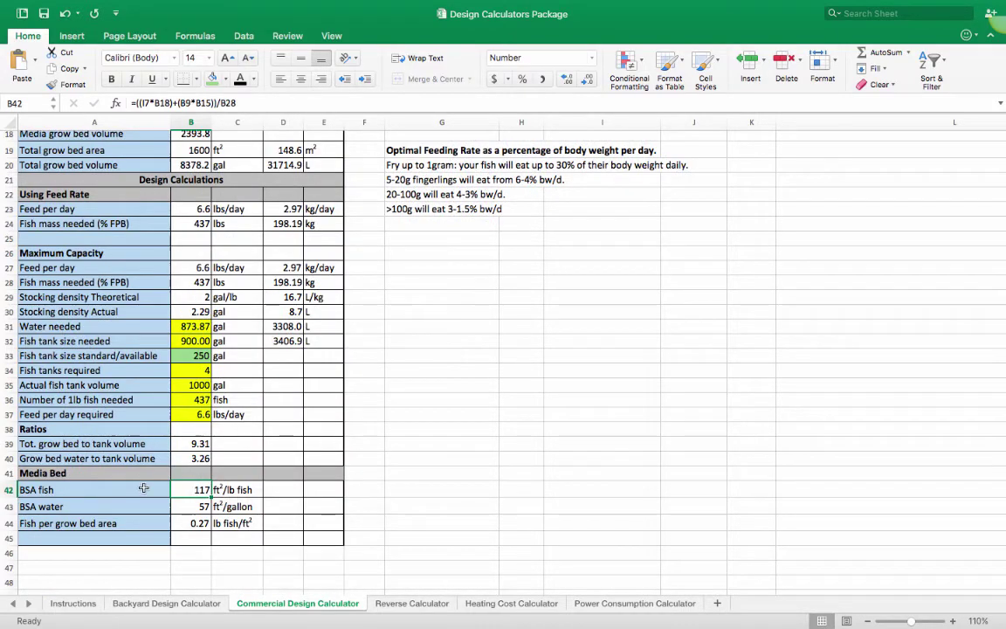
scroll(452, 303, "up", 6)
scroll(452, 303, "right", 1)
scroll(452, 305, "left", 2)
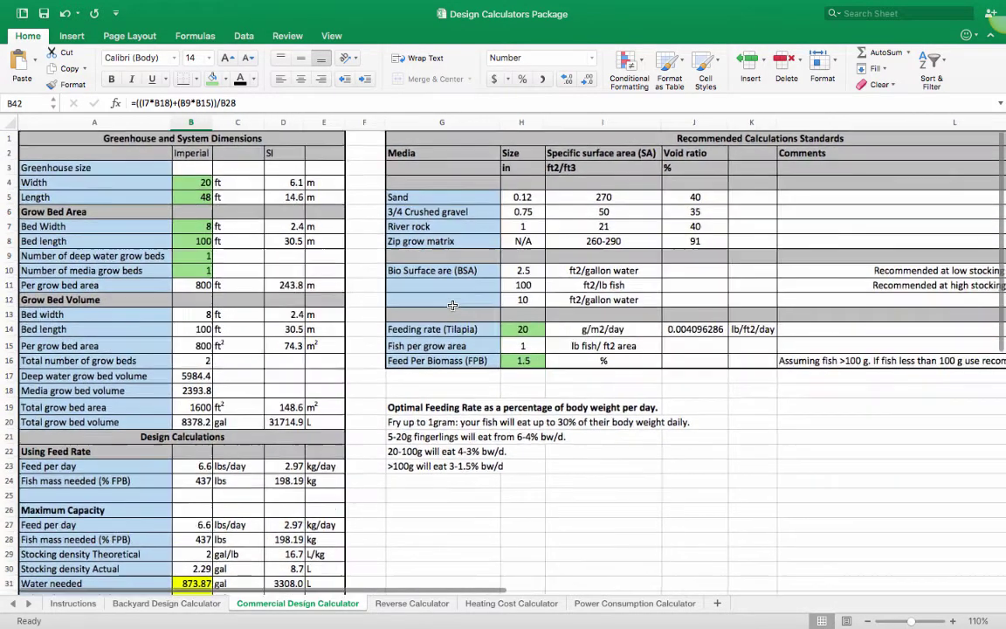
scroll(452, 305, "right", 1)
scroll(452, 304, "right", 1)
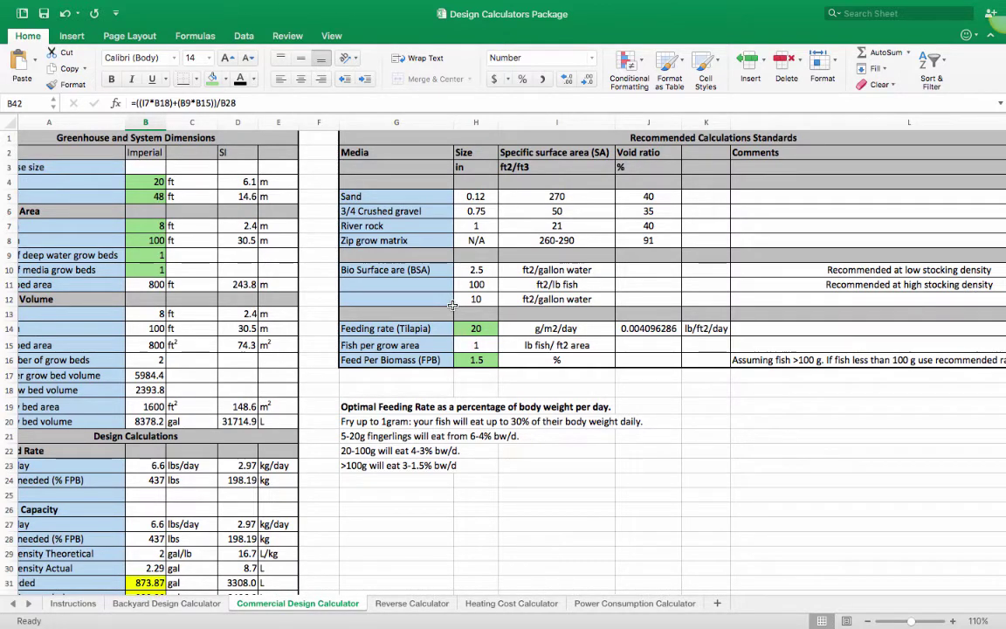
scroll(453, 304, "left", 2)
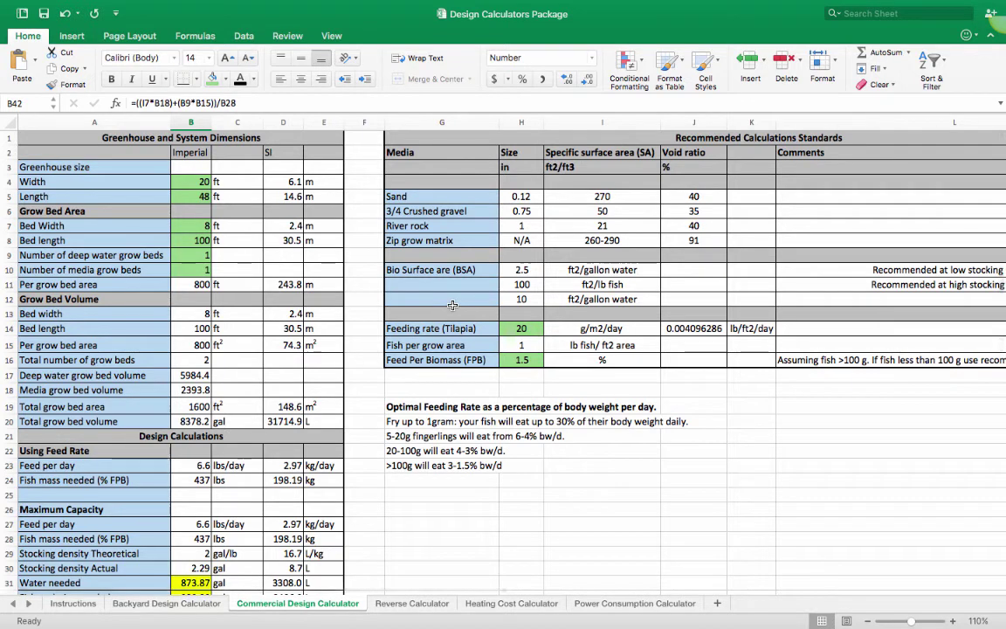
Open the Reverse Calculator sheet and select Tank 1's number of fish cell
left_click(413, 604)
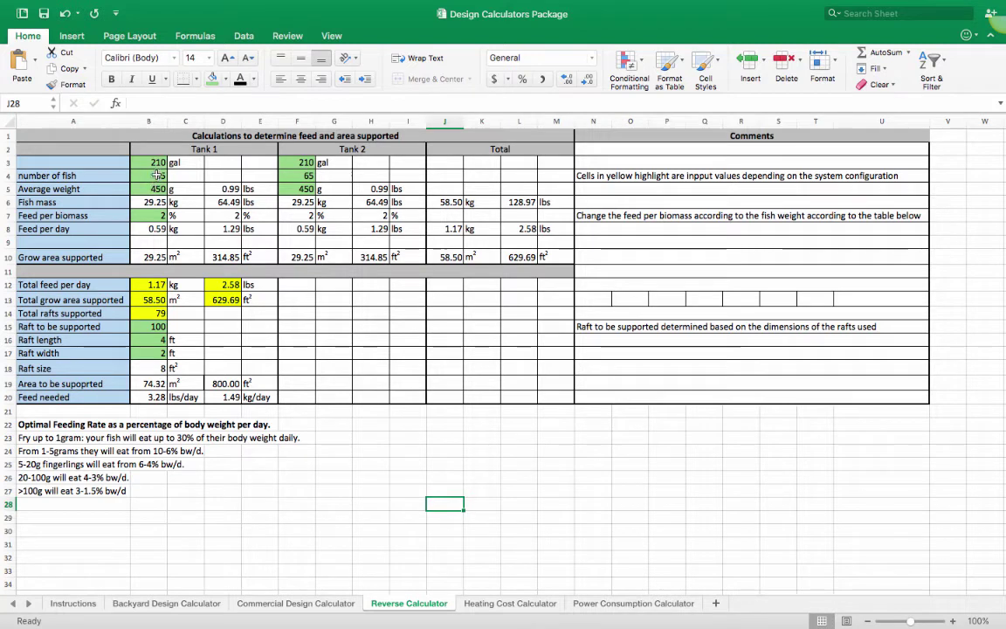
left_click(157, 175)
Set Tank 1 to 70 fish and 3% feed per biomass
type("70")
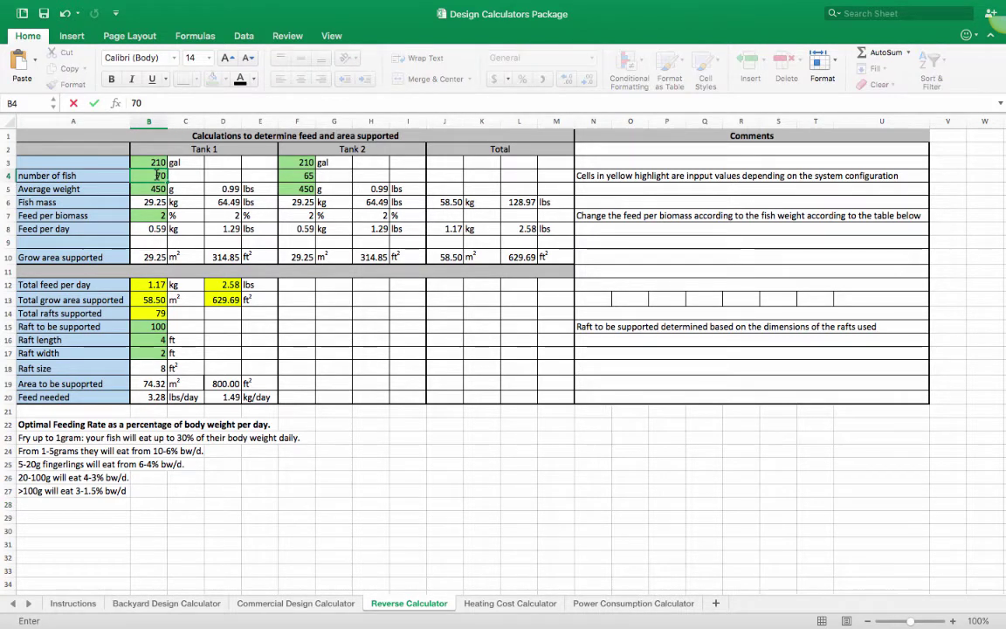
key("Return")
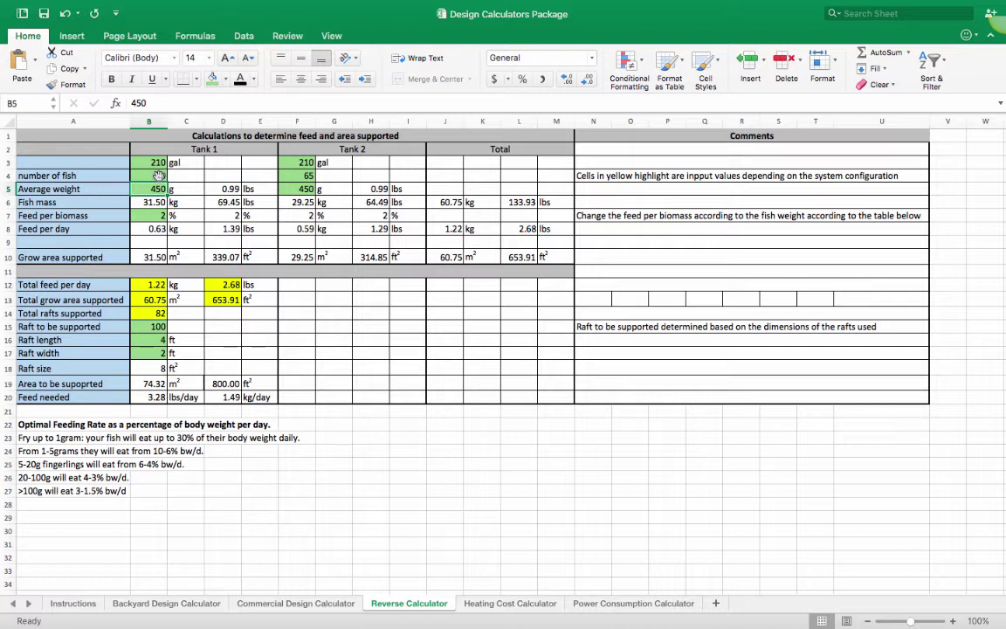
left_click(158, 215)
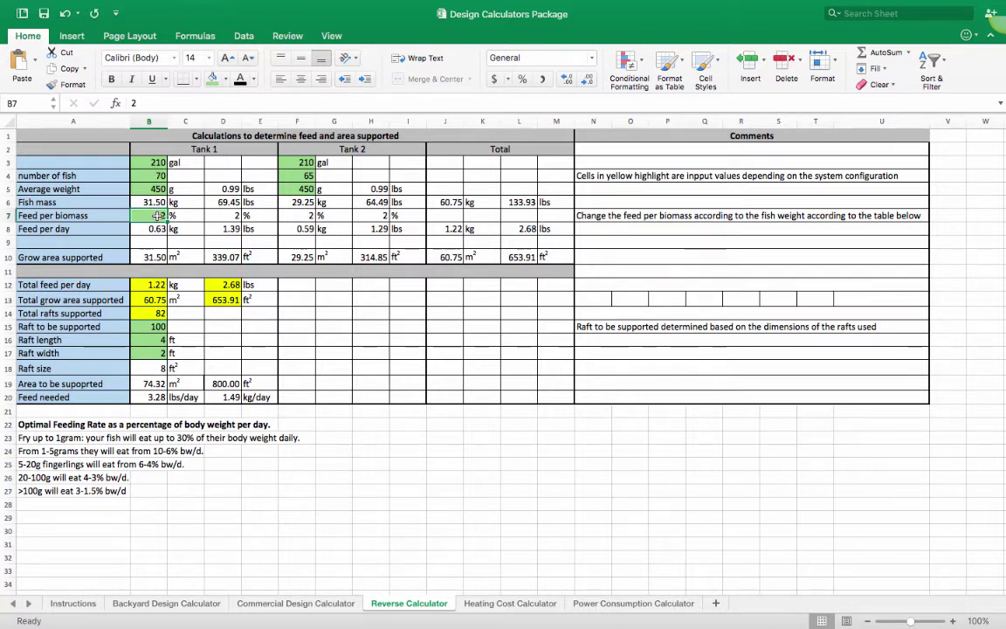
type("3")
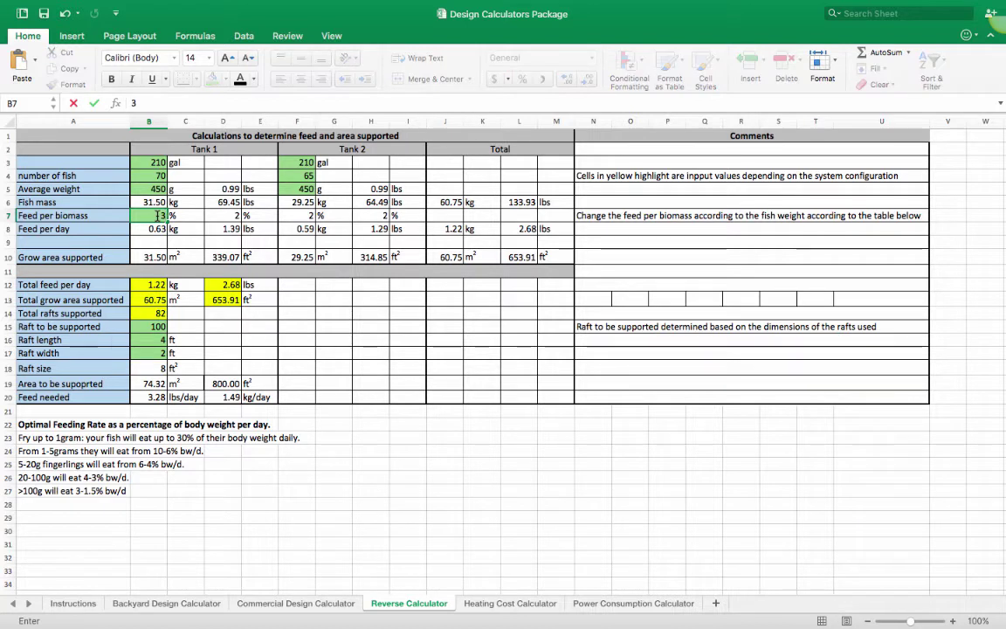
key("Return")
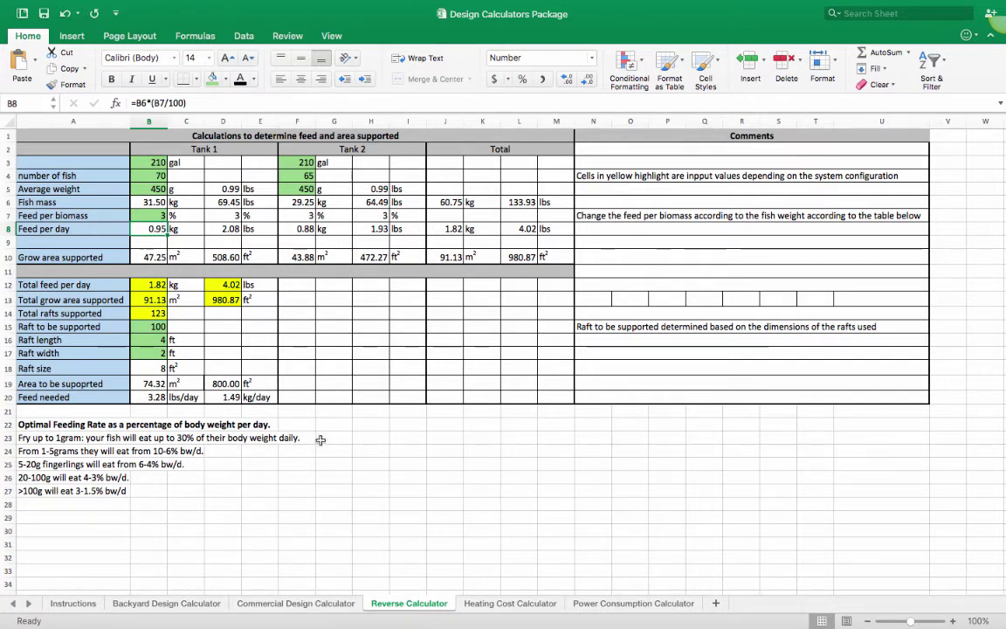
left_click(512, 605)
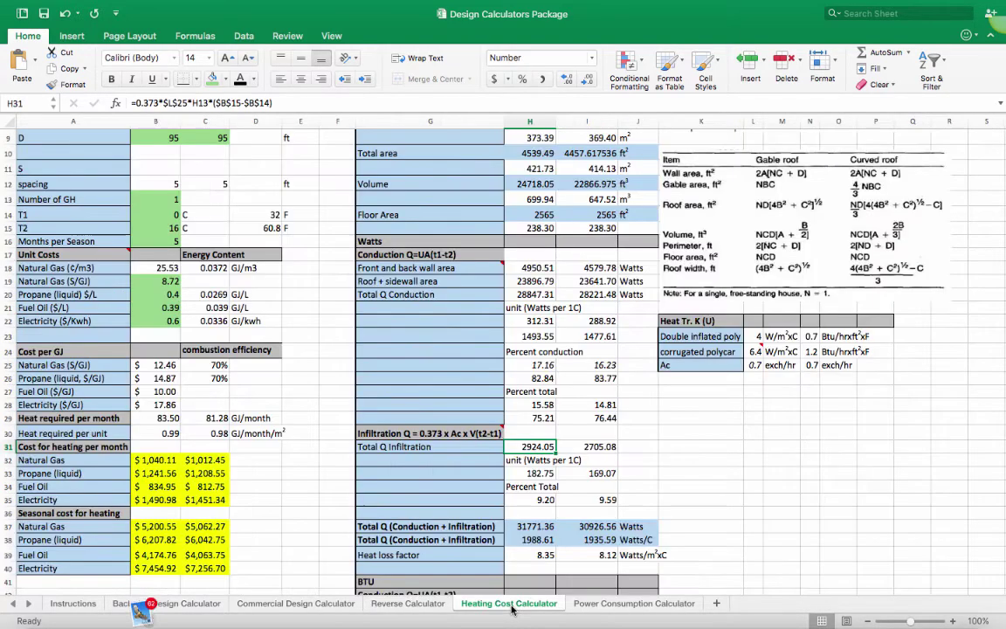
scroll(216, 470, "up", 3)
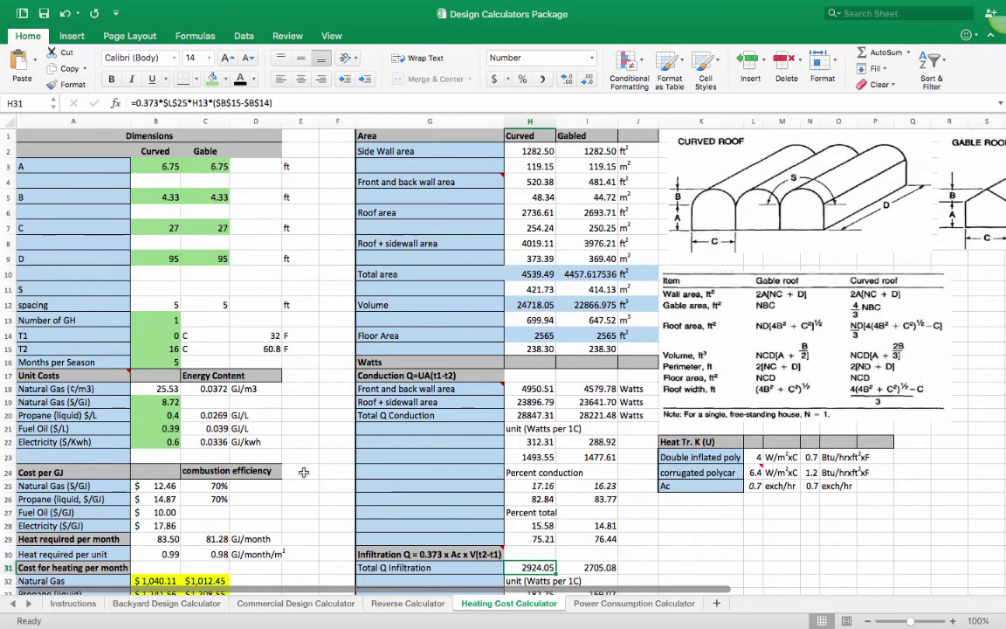
scroll(303, 472, "down", 5)
scroll(304, 472, "up", 5)
scroll(256, 212, "down", 5)
scroll(256, 212, "up", 5)
scroll(261, 213, "right", 1)
scroll(593, 211, "right", 5)
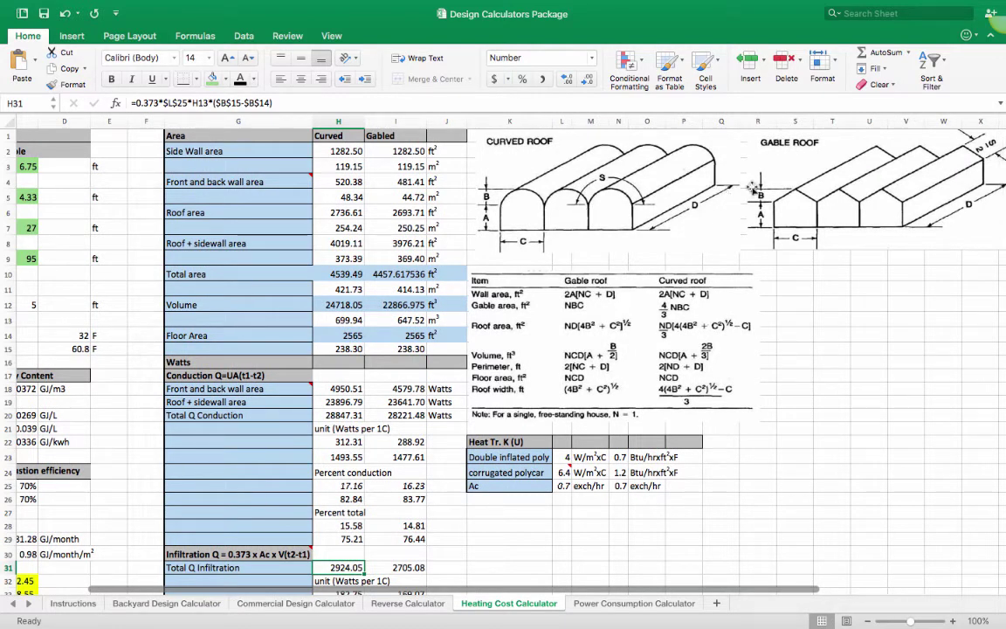
scroll(528, 235, "left", 5)
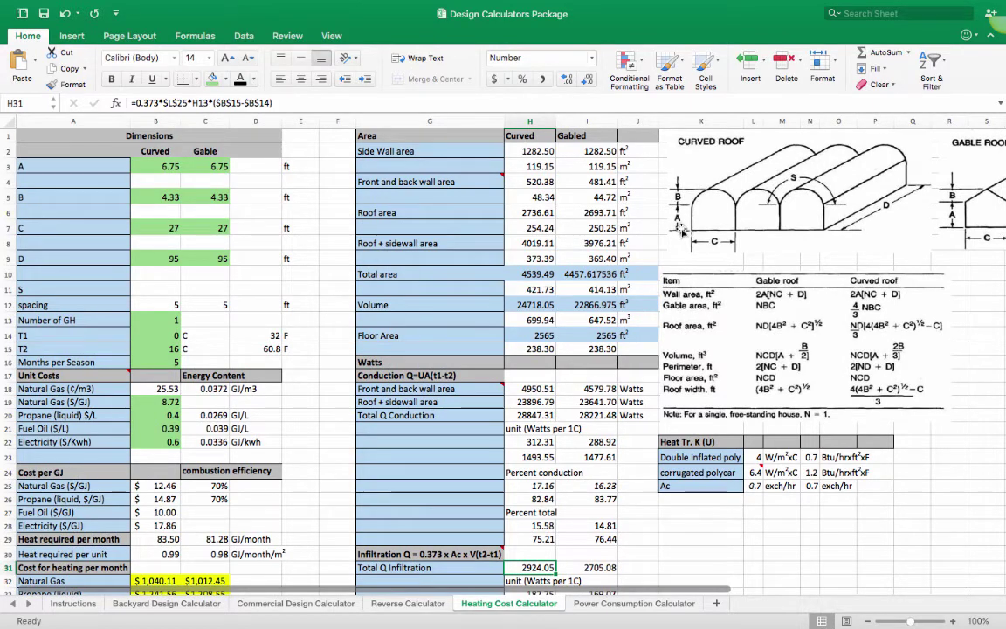
scroll(676, 249, "right", 2)
scroll(676, 251, "right", 4)
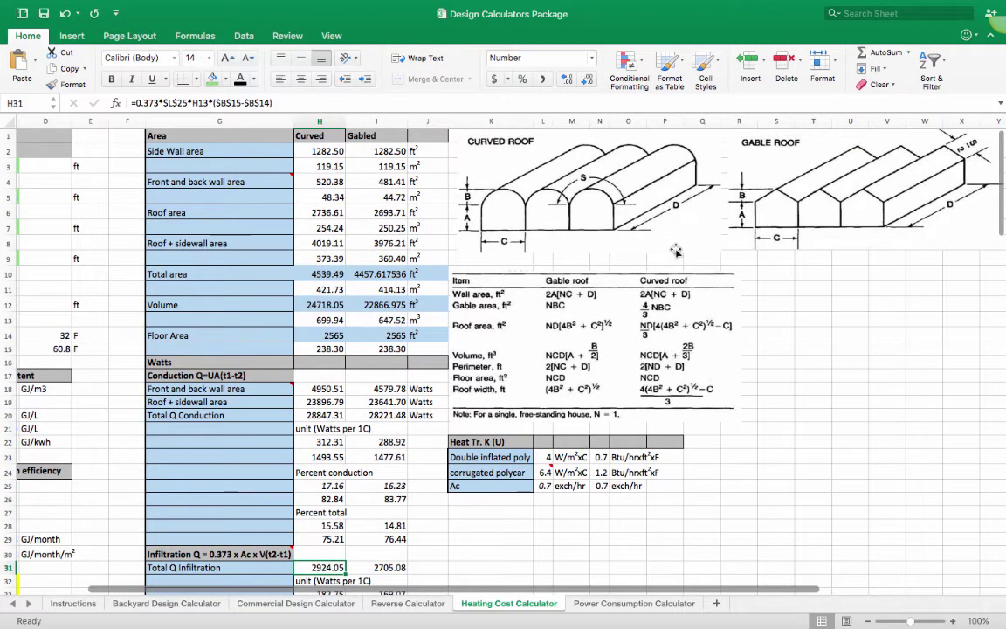
scroll(677, 251, "left", 4)
scroll(676, 251, "left", 2)
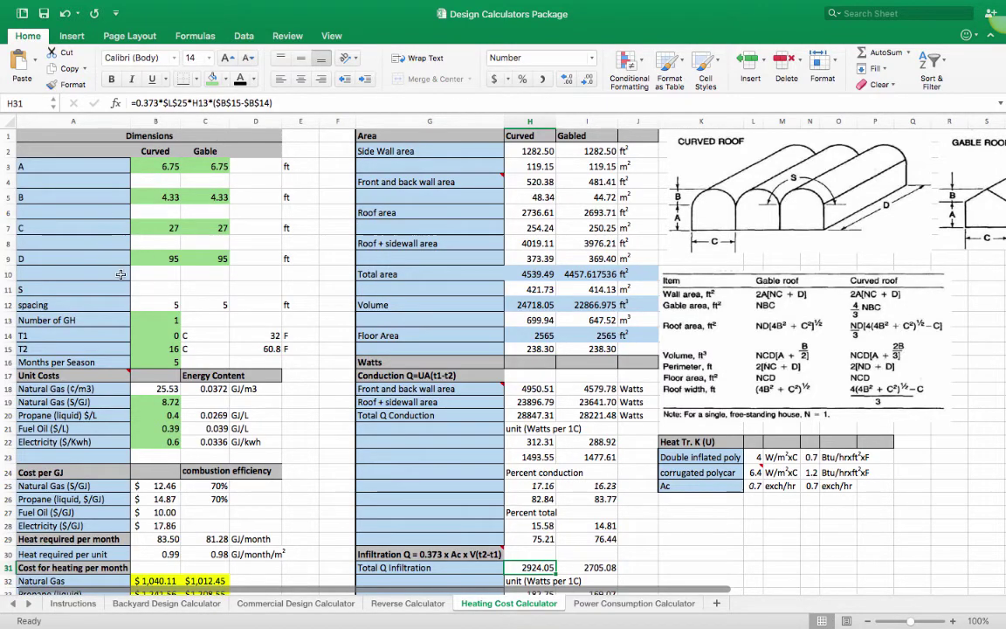
scroll(241, 273, "down", 8)
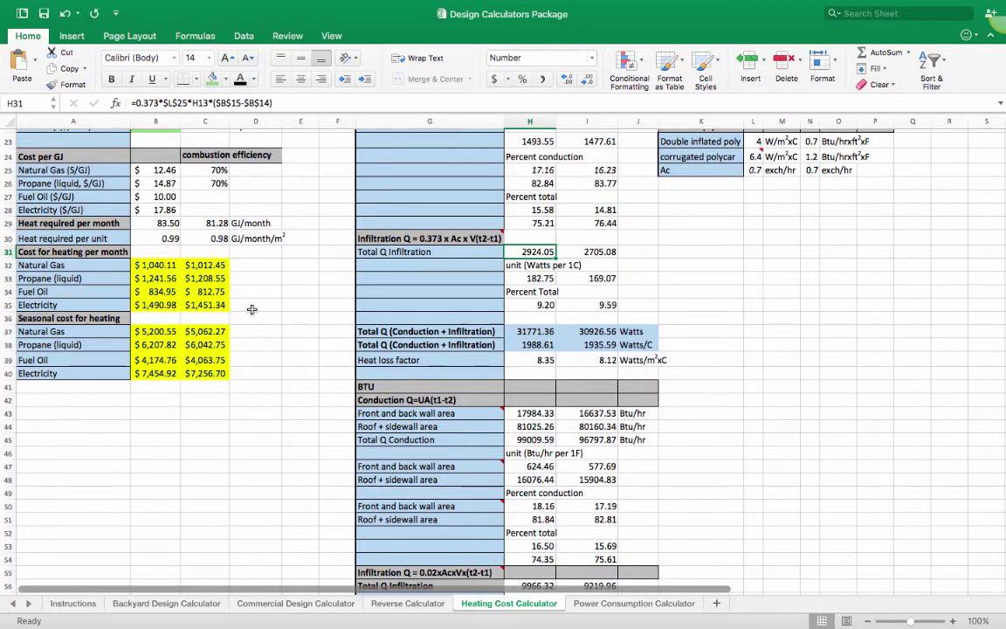
scroll(251, 309, "up", 10)
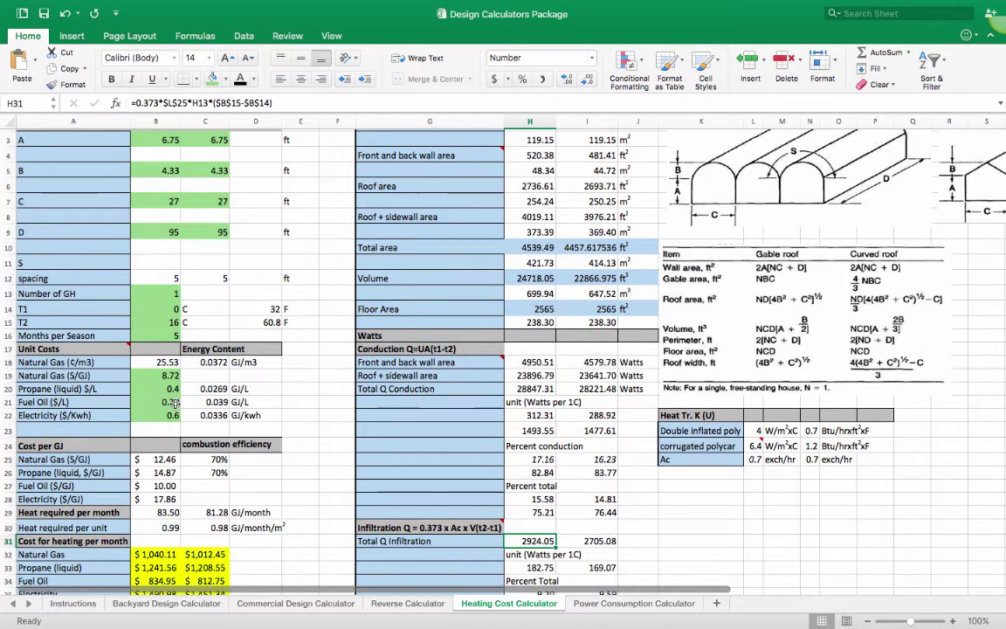
scroll(166, 418, "down", 5)
scroll(181, 388, "up", 6)
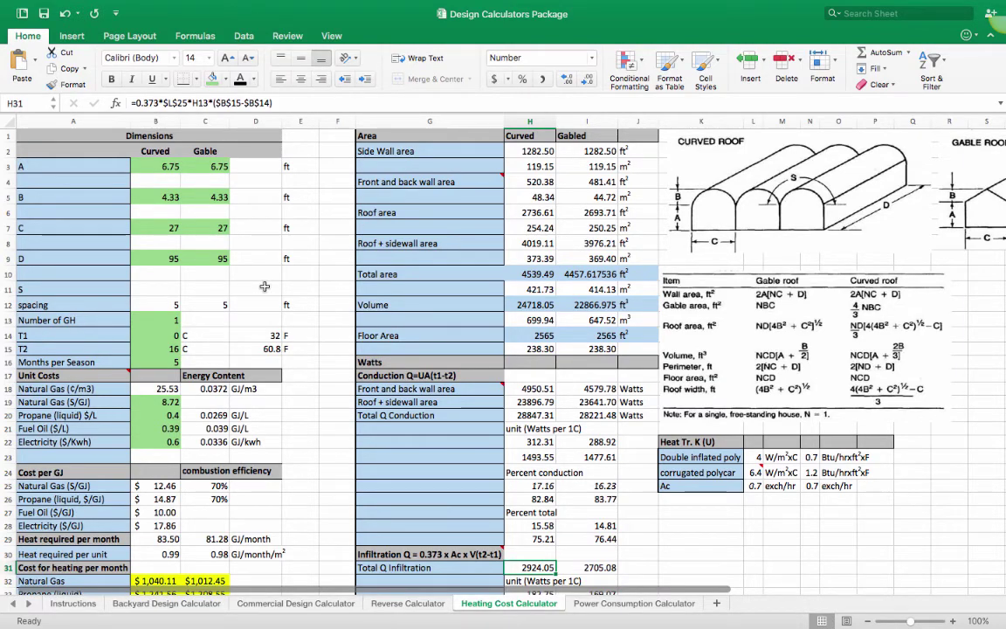
scroll(265, 286, "down", 6)
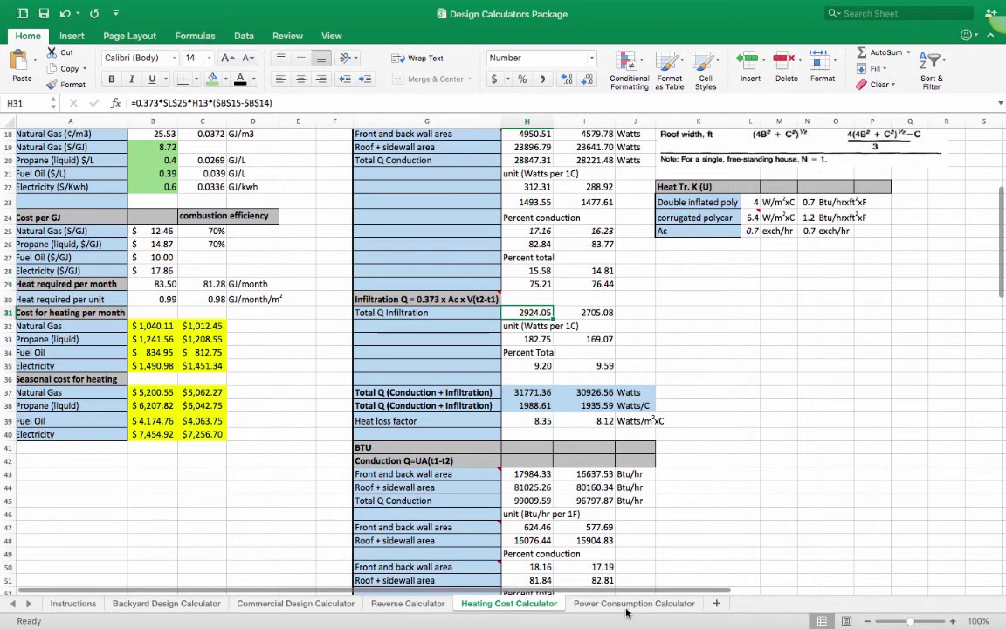
key("ctrl+Page_Down")
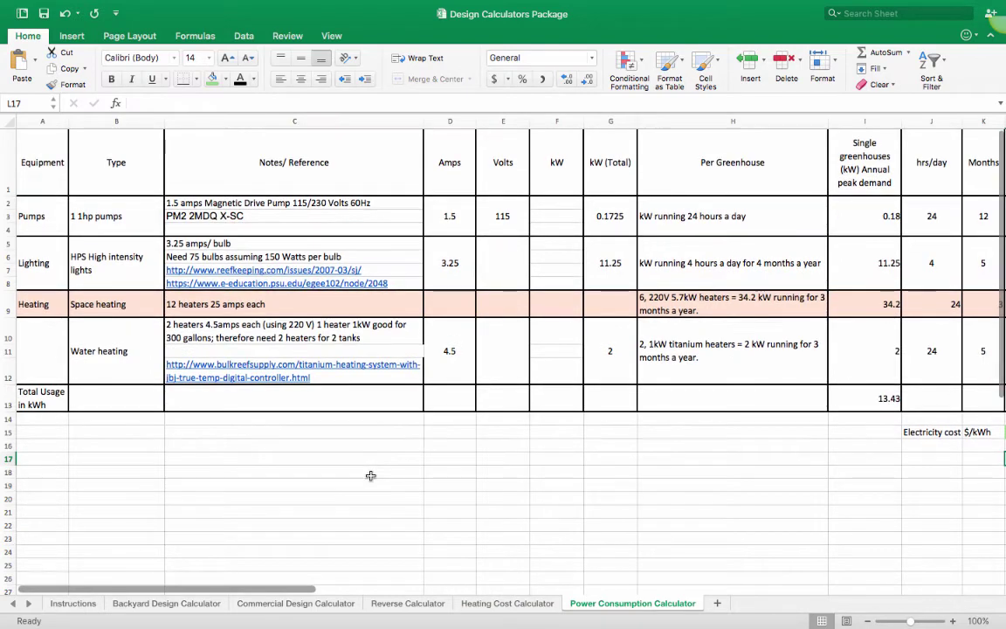
Scroll across the Power Consumption Calculator's monthly electricity cost columns
scroll(371, 475, "right", 5)
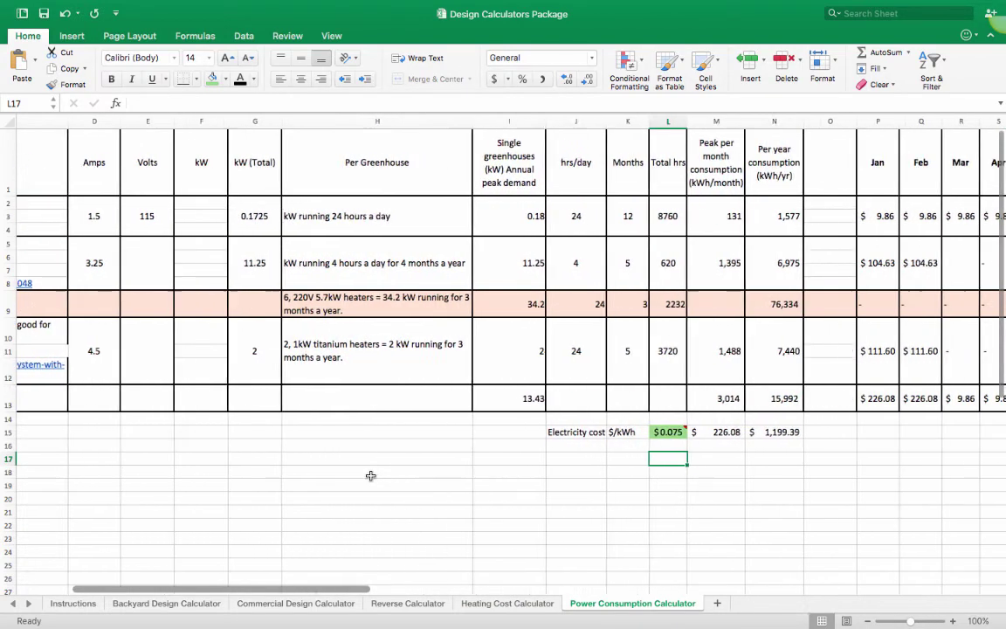
scroll(370, 475, "left", 5)
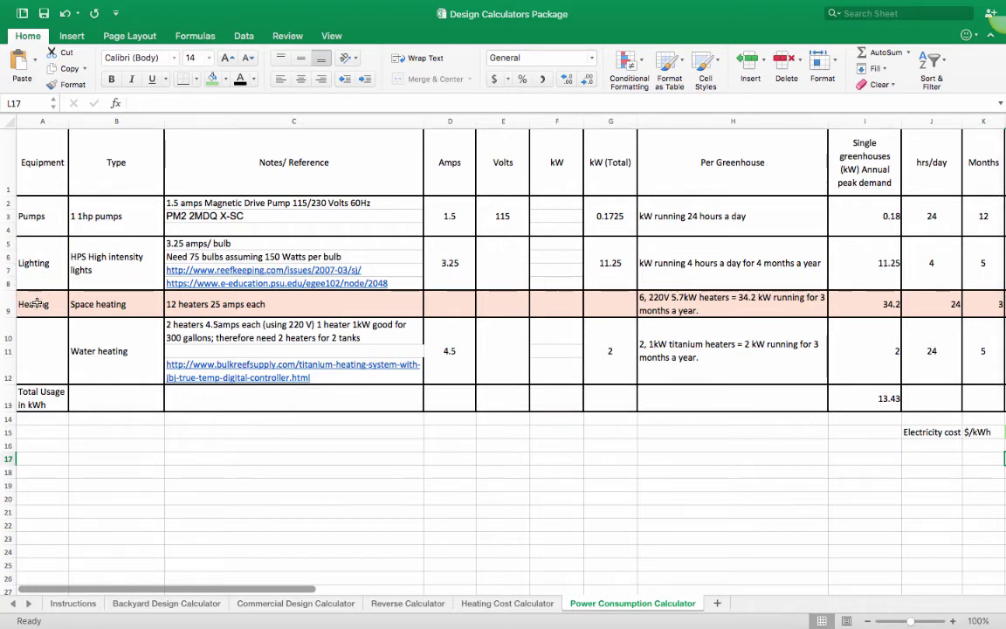
scroll(153, 393, "right", 5)
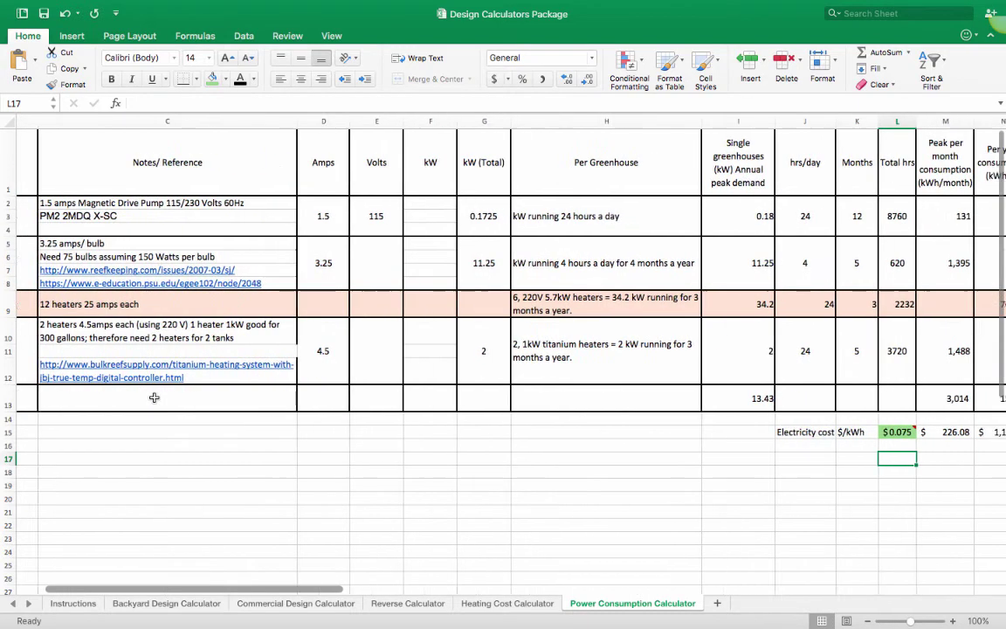
scroll(154, 397, "left", 5)
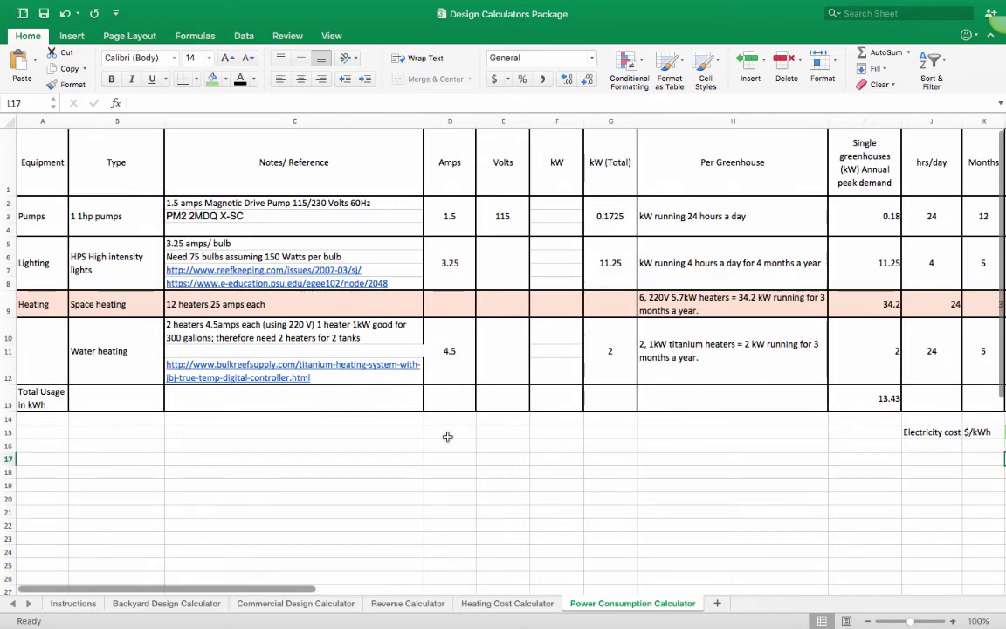
scroll(465, 404, "right", 3)
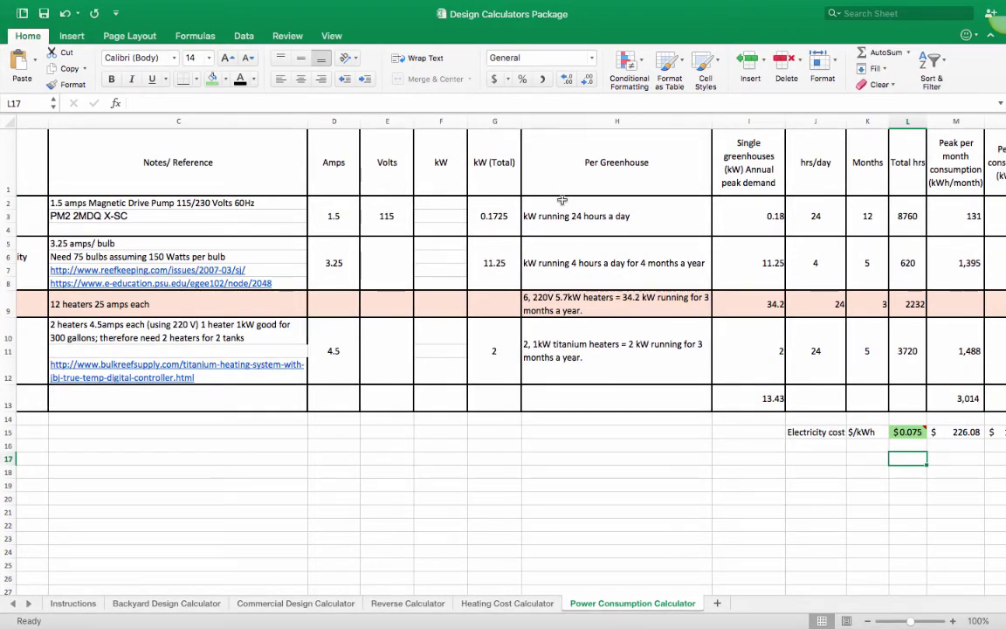
scroll(562, 200, "right", 6)
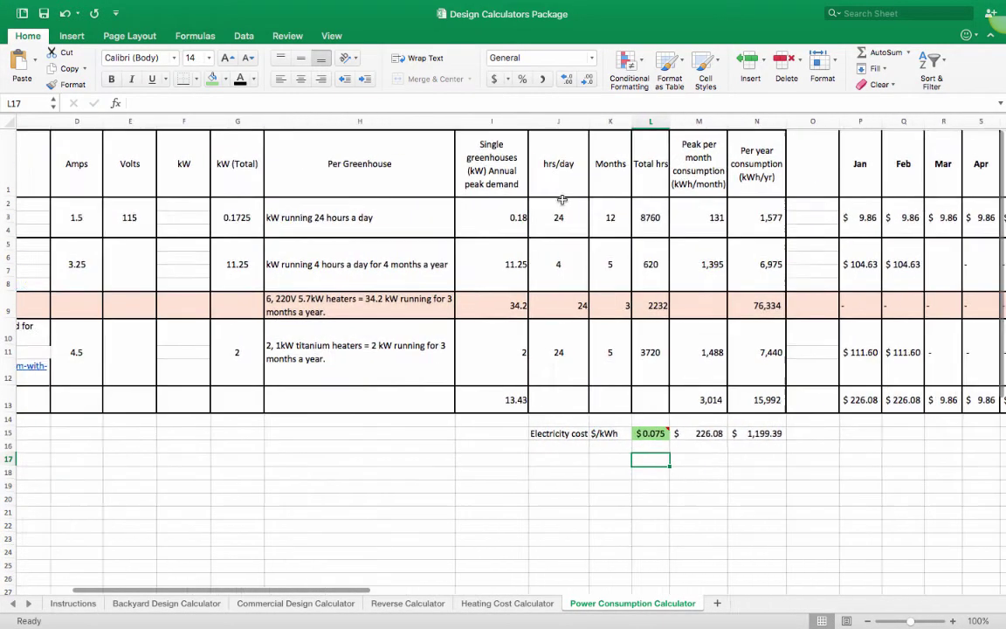
scroll(563, 200, "right", 8)
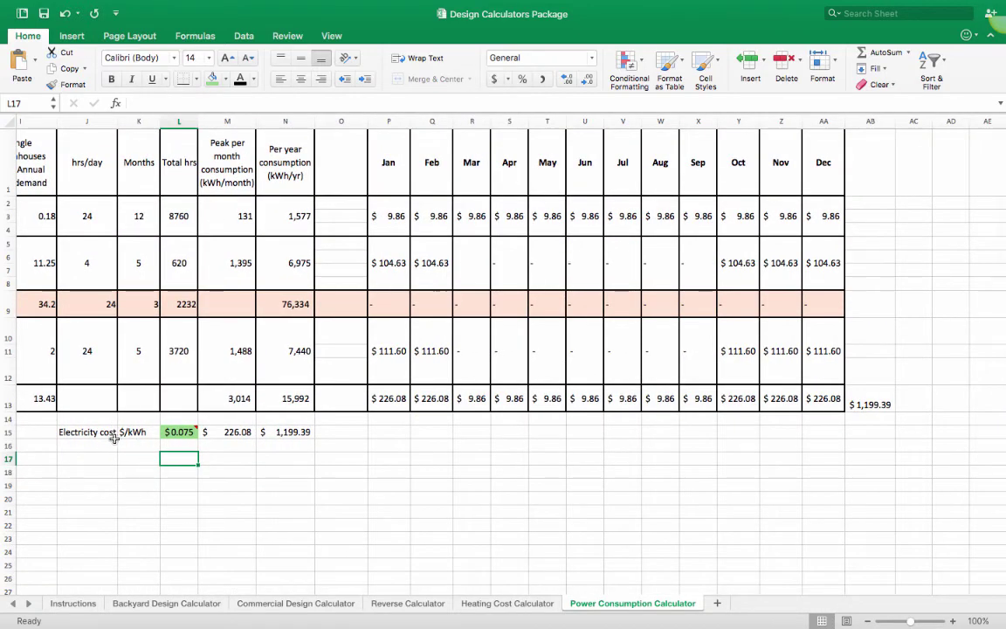
mouse_move(181, 433)
scroll(326, 472, "left", 1)
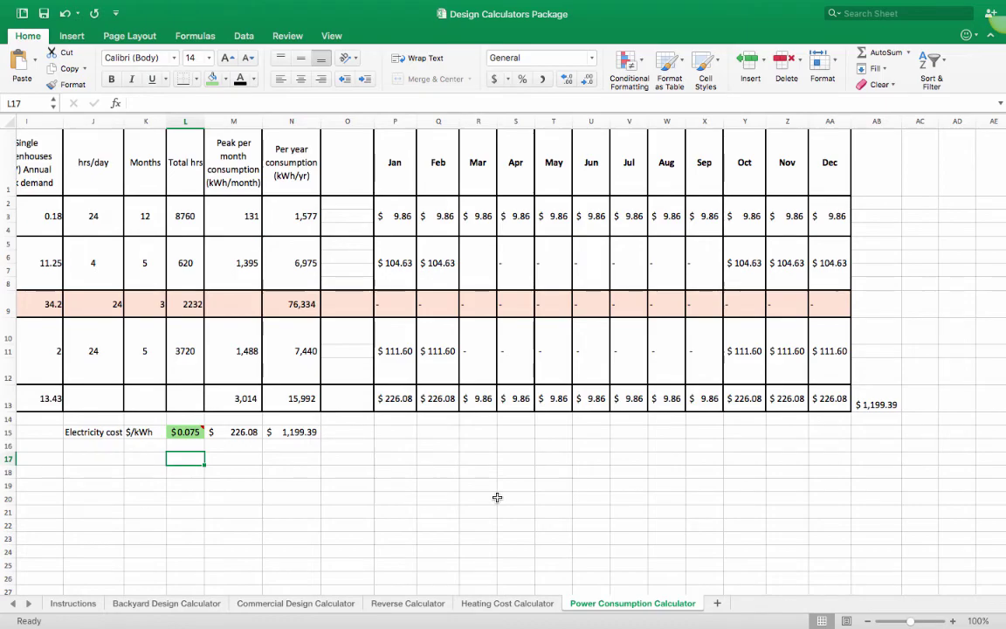
Read through the Instructions sheet, then return to the Backyard Design Calculator sheet
left_click(60, 606)
scroll(210, 402, "down", 6)
scroll(214, 408, "up", 6)
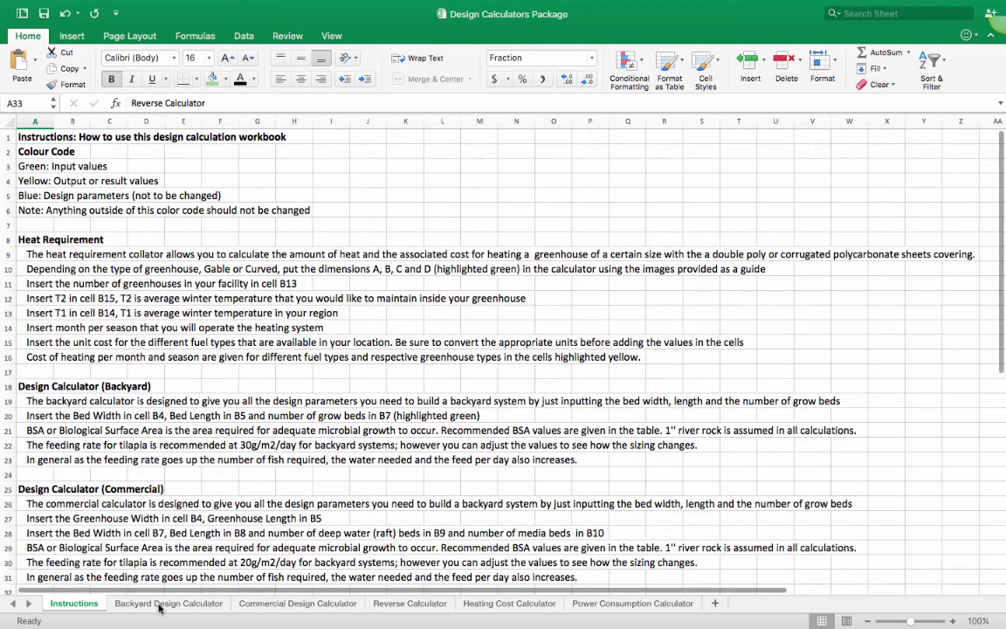
scroll(190, 434, "down", 3)
scroll(189, 434, "up", 3)
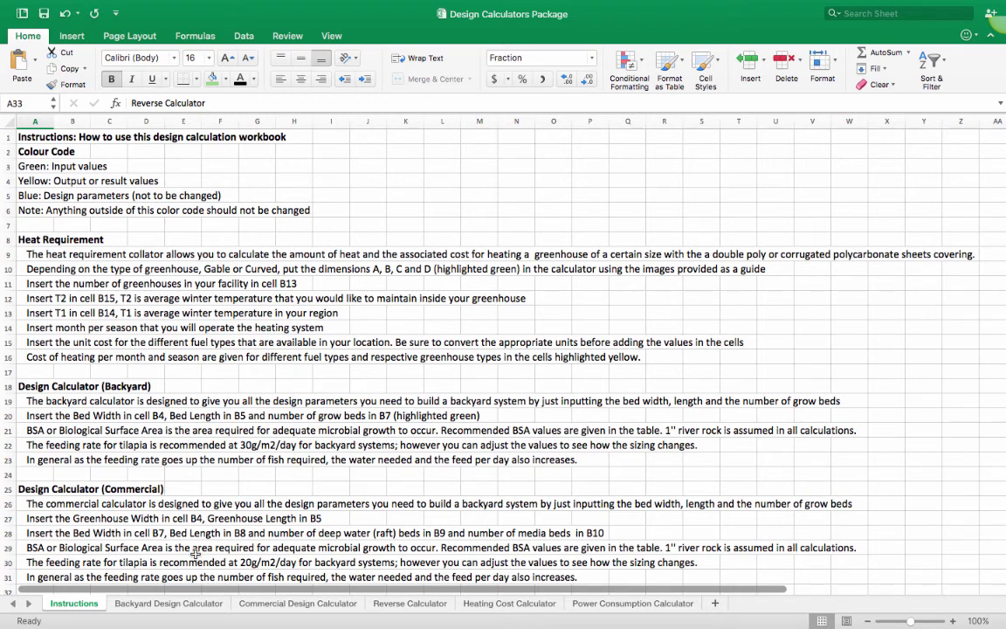
left_click(180, 605)
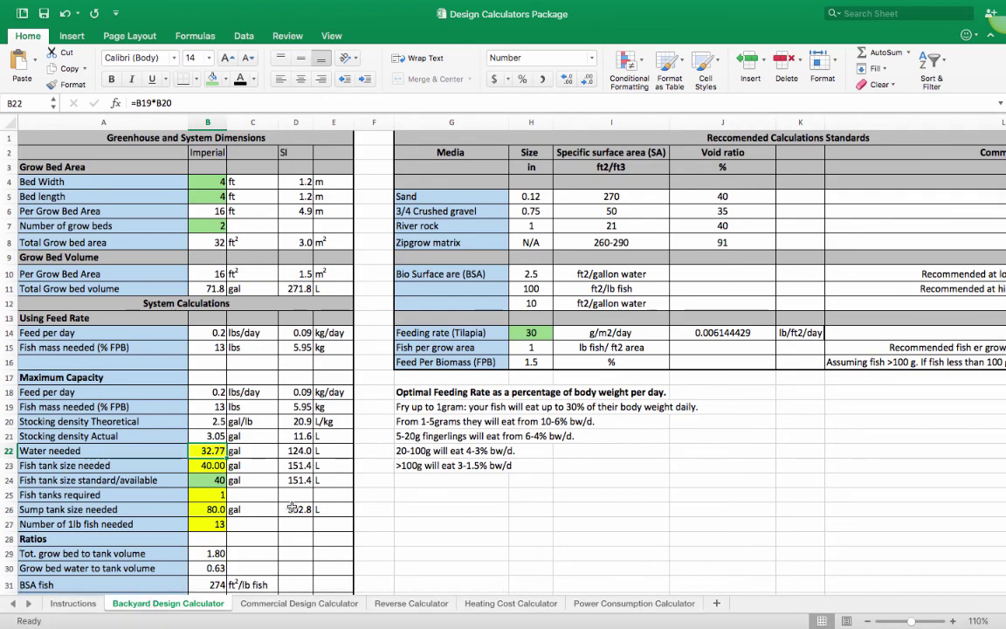
Exit full-screen mode, then make the workbook fill the screen again
key("ctrl+super+f")
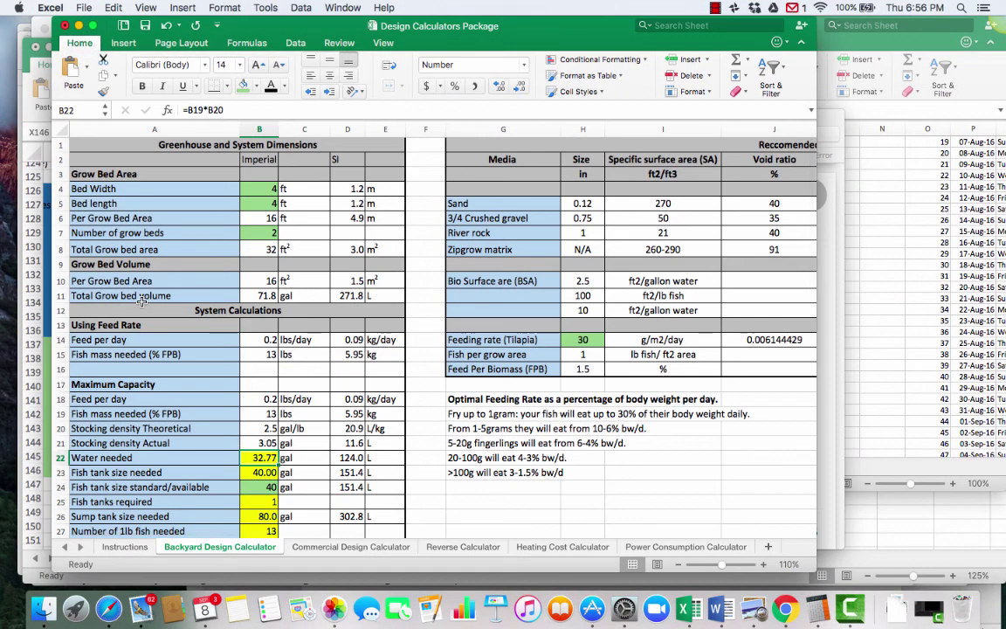
left_click(93, 25)
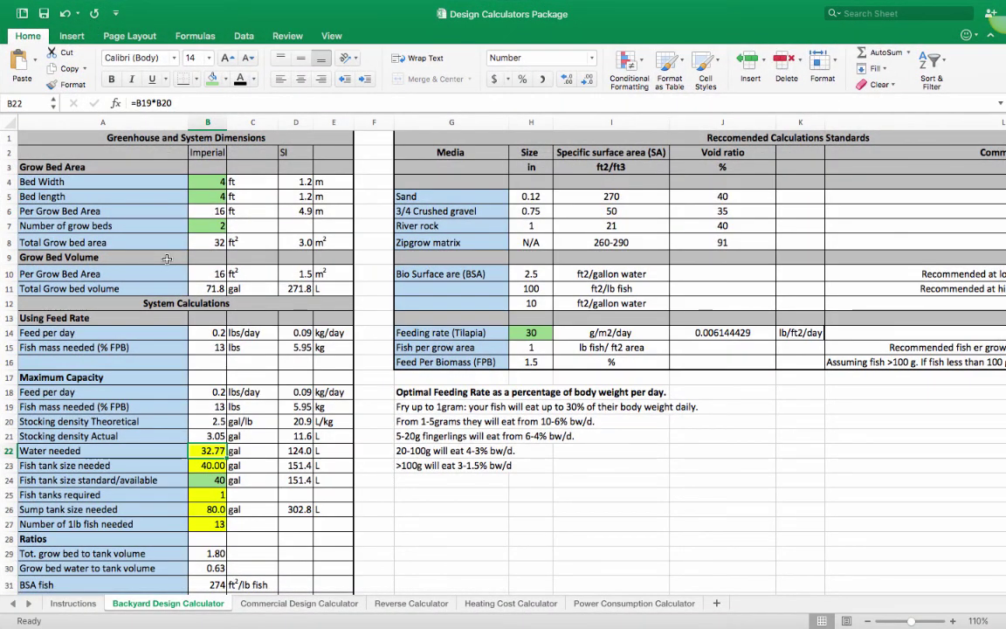